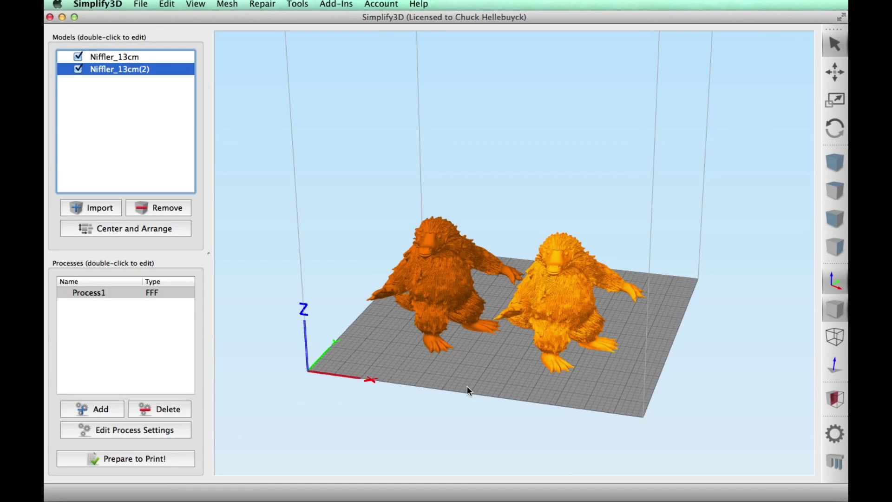
Scale Niffler_13cm(2) uniformly to a 32 mm Z height, about 24.61%
drag(468, 390, 462, 368)
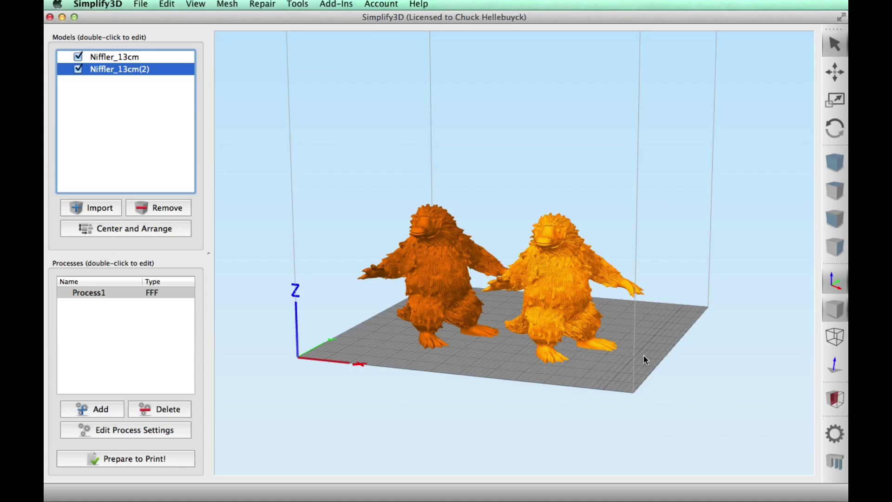
double_click(564, 294)
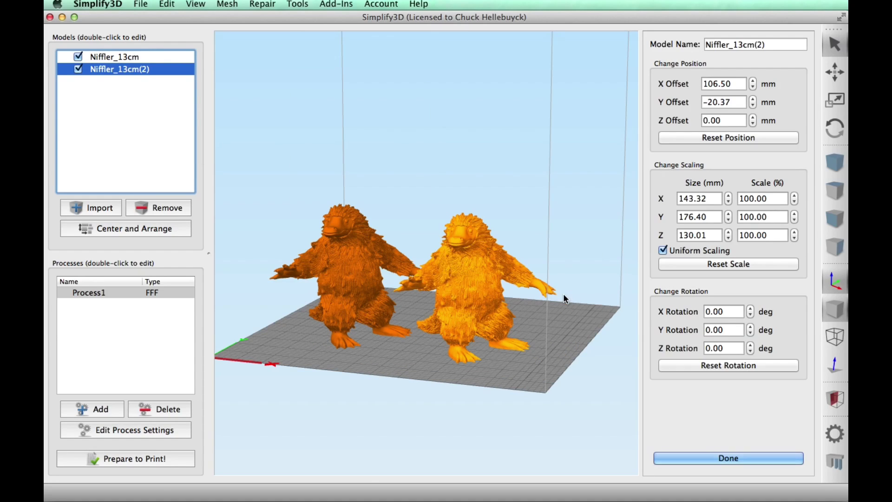
double_click(694, 235)
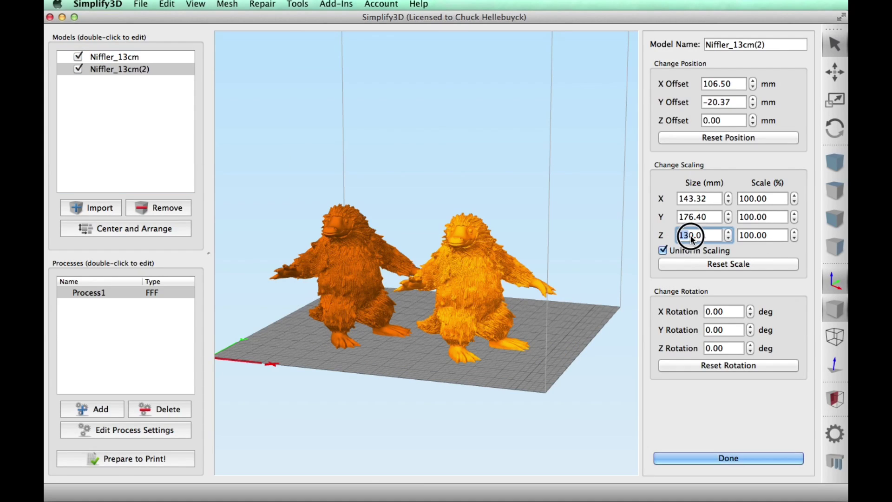
text(32)
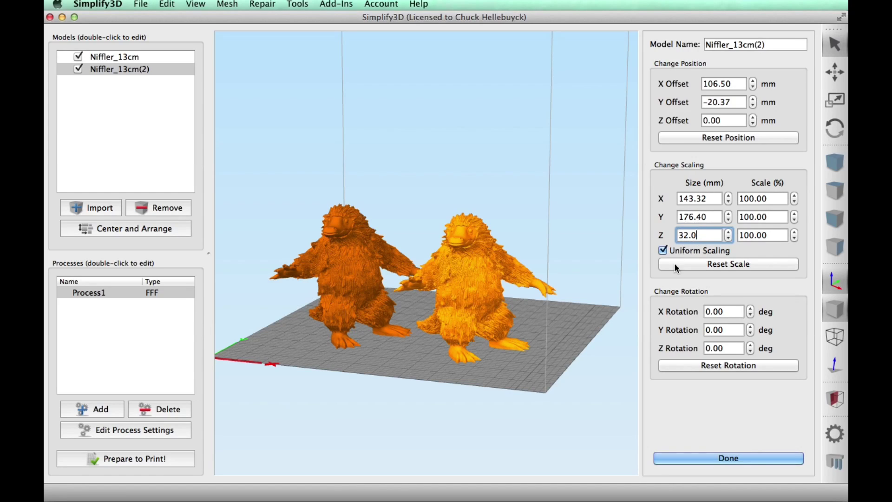
key(Return)
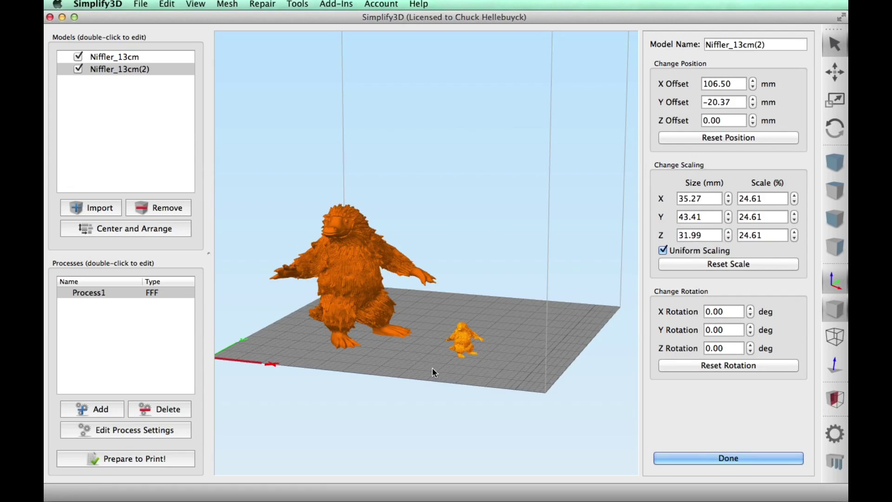
drag(398, 354, 434, 342)
scroll(434, 341, up, 2)
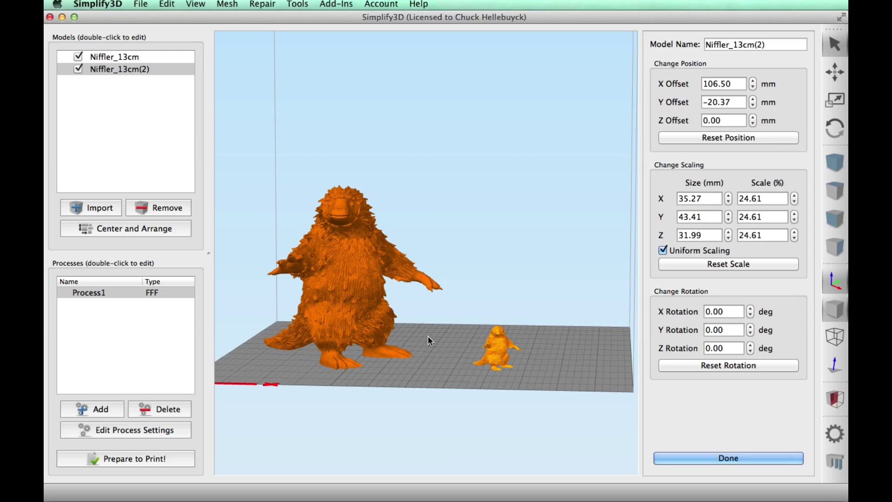
Close the scale settings, delete the full-size Niffler, and centre the small copy on the plate
click(695, 458)
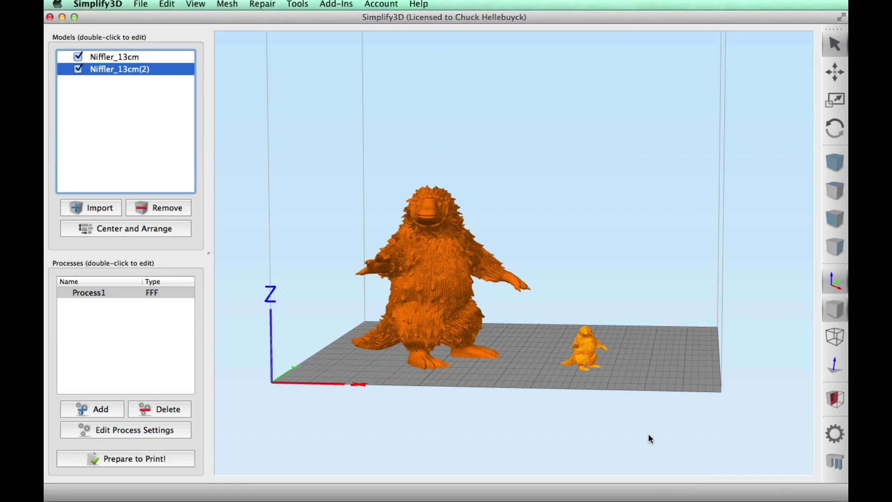
drag(436, 267, 437, 269)
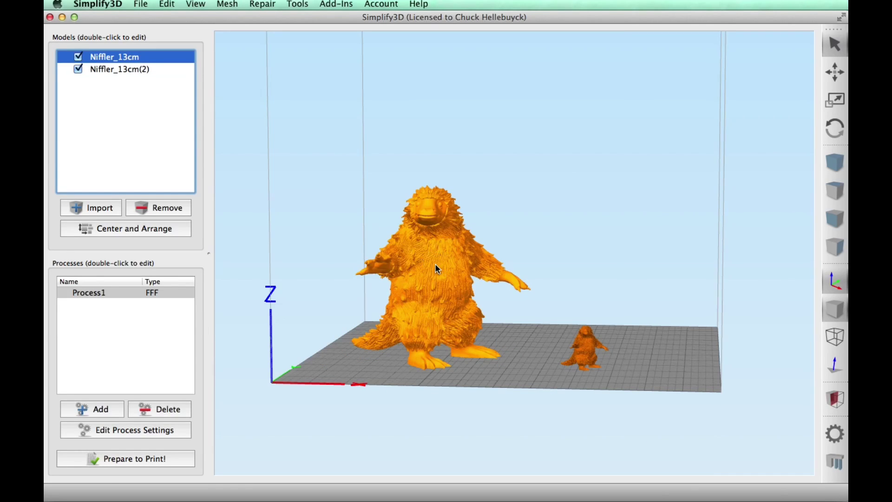
key(Delete)
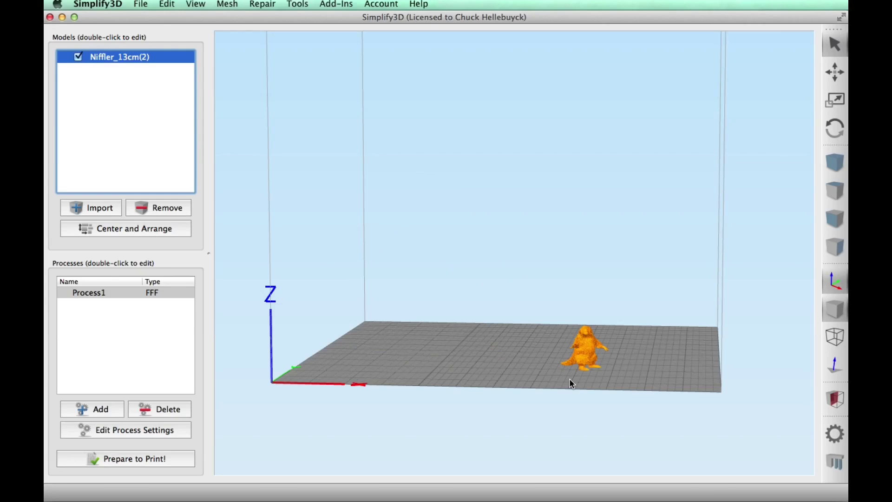
drag(571, 380, 557, 382)
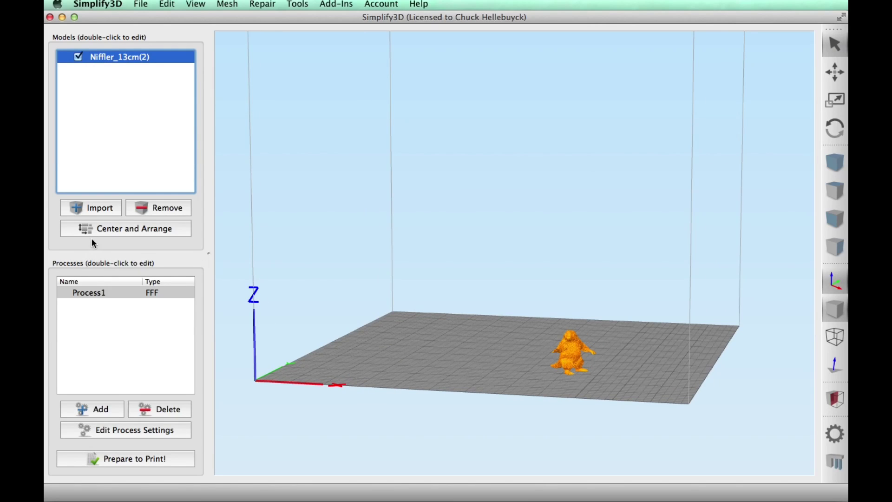
click(102, 230)
Zoom in and orbit closely around the 32 mm Niffler to inspect it
drag(484, 361, 503, 189)
scroll(523, 264, up, 5)
scroll(523, 263, up, 5)
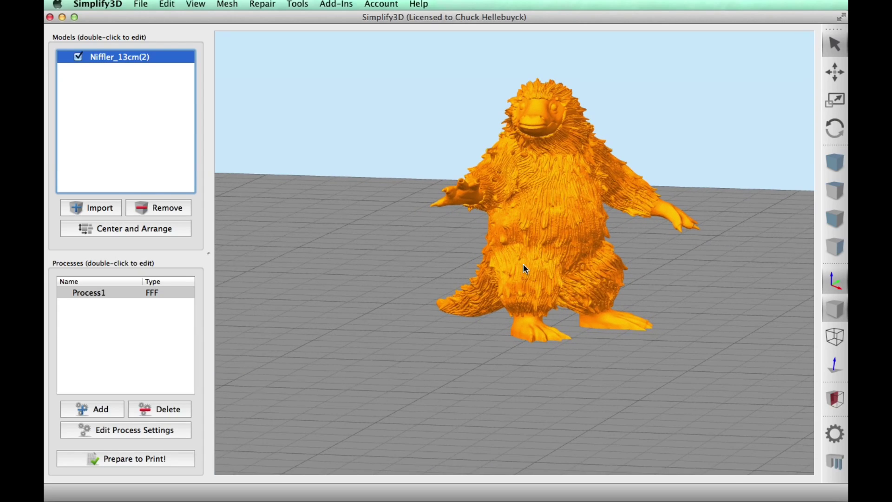
scroll(521, 281, up, 2)
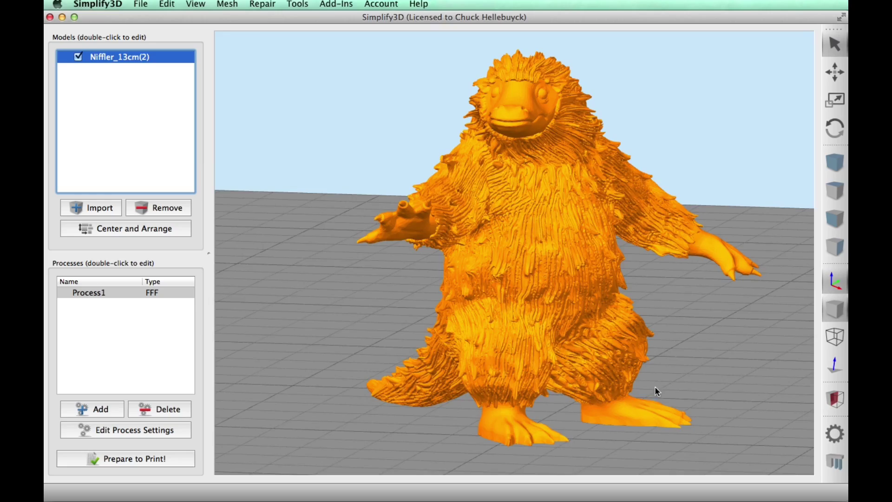
drag(657, 389, 680, 411)
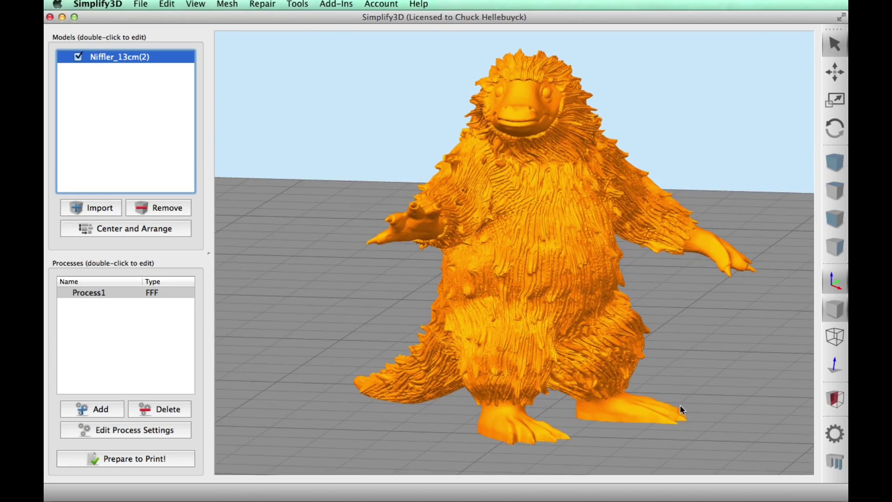
drag(428, 427, 452, 437)
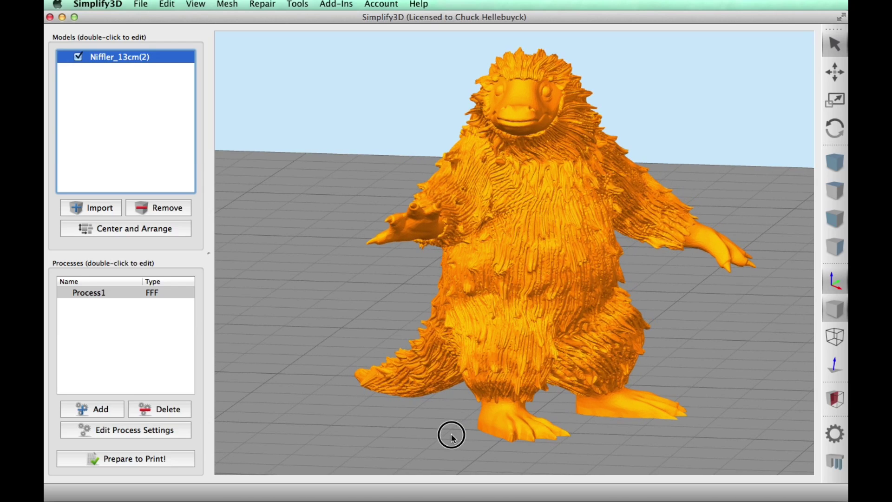
Save the process settings to the CR10 profile and review layer, additions and 30% infill settings
click(135, 432)
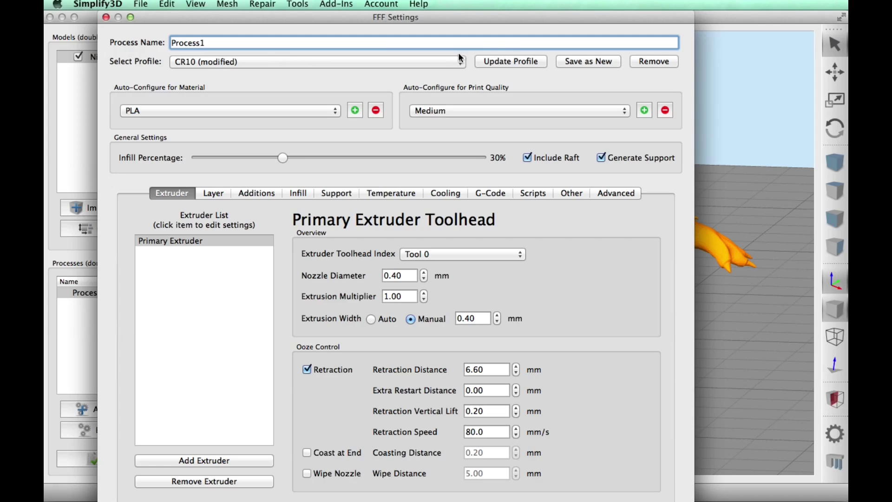
click(513, 59)
click(213, 194)
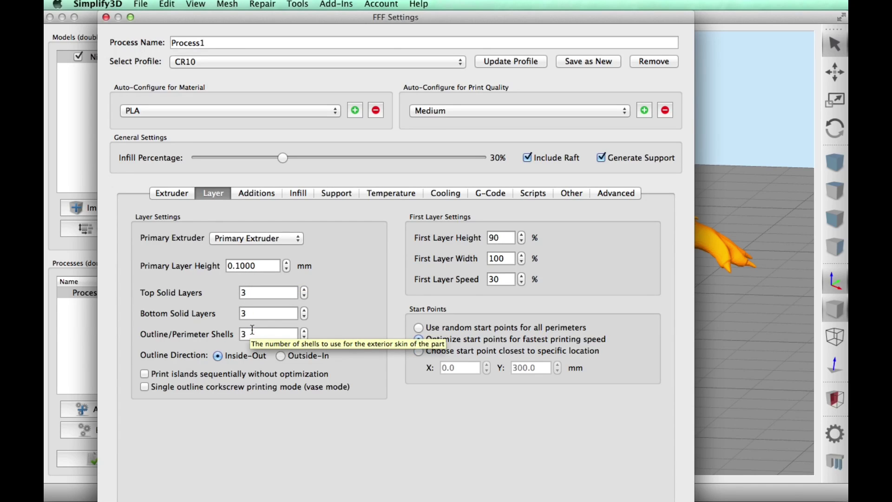
click(263, 193)
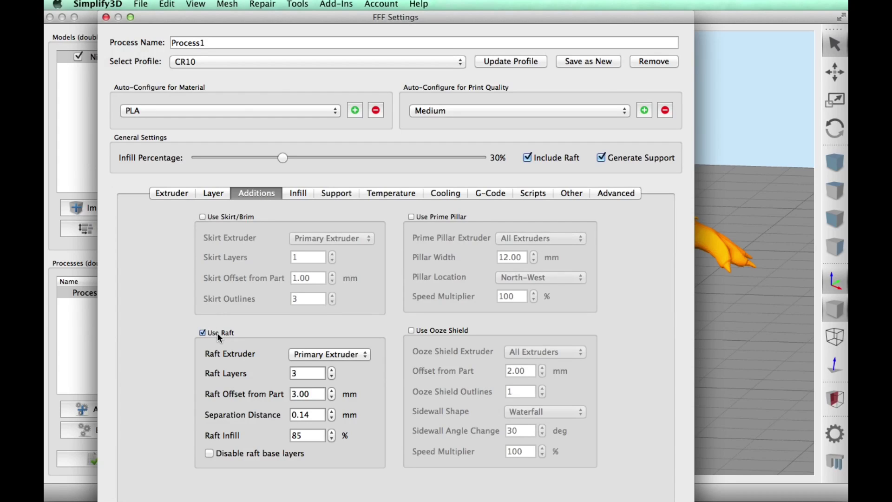
click(302, 194)
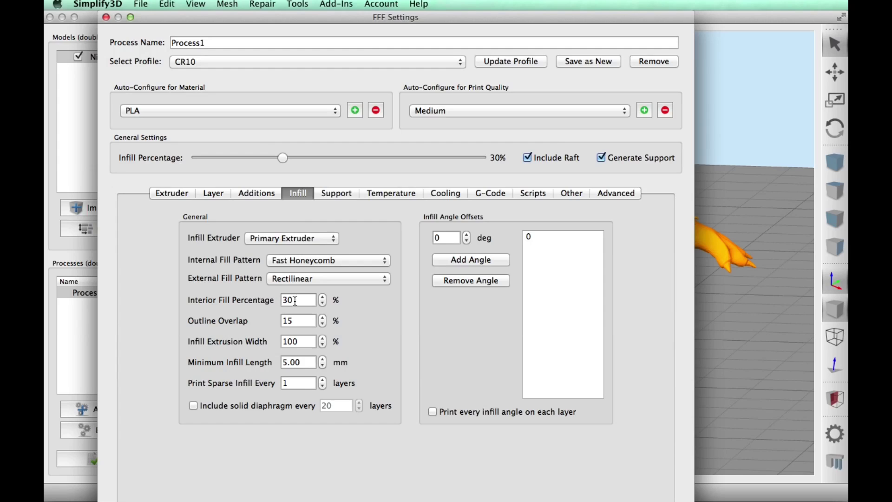
Check temperatures and keep Support Type set to 'From Build Platform Only'
click(391, 194)
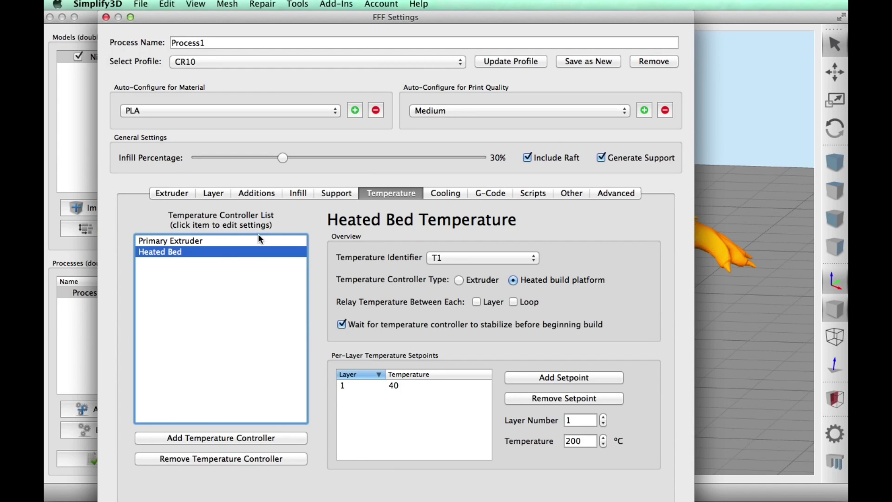
click(333, 194)
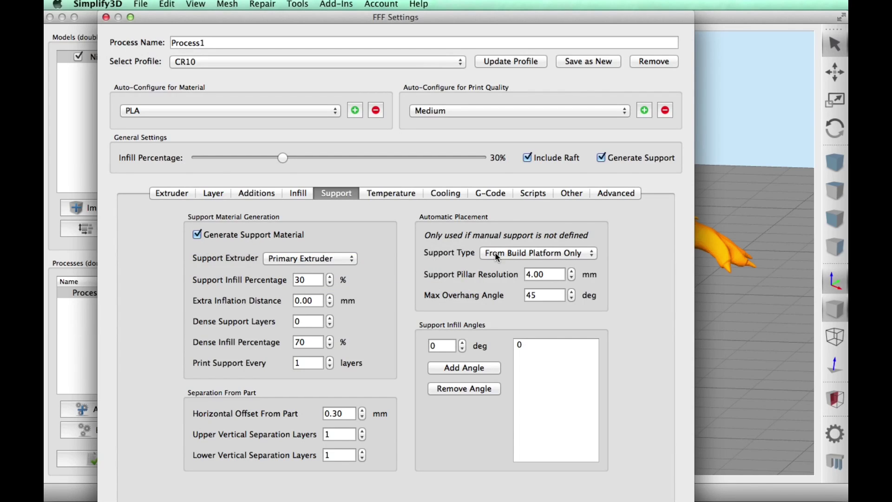
click(593, 255)
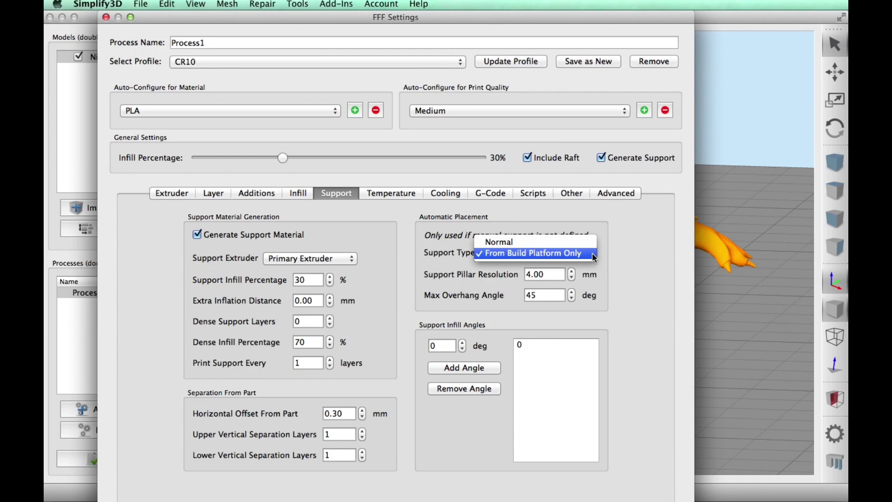
click(540, 257)
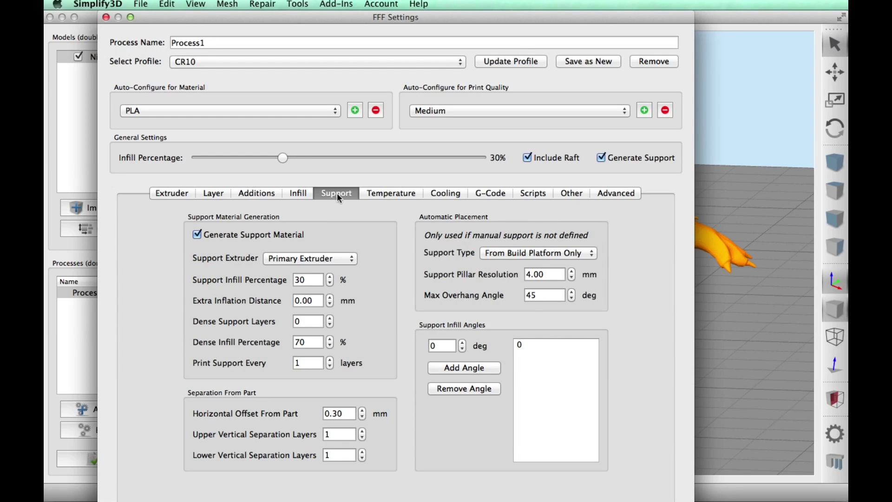
Review bed and 215° extruder temperatures, cooling fan and print speeds, then close the settings
click(390, 194)
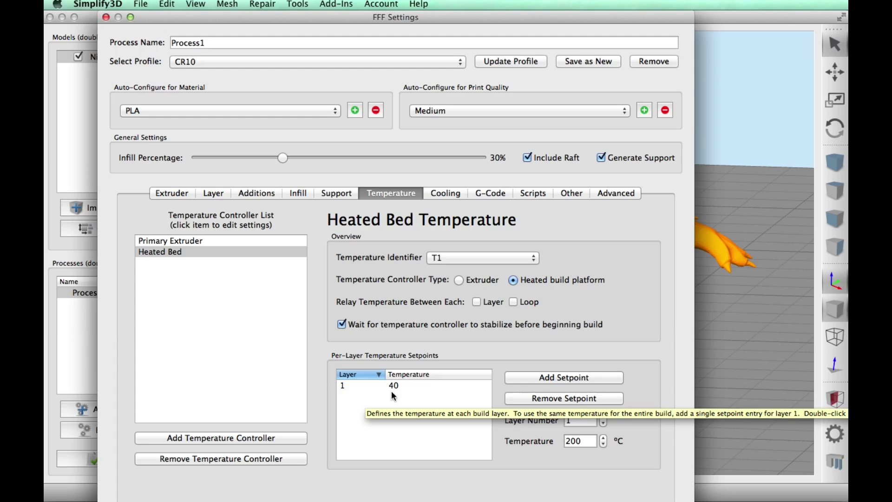
click(191, 242)
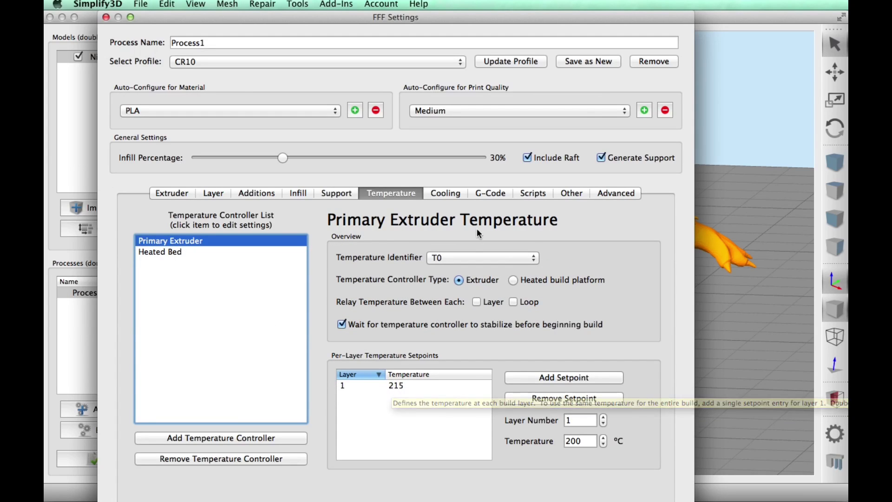
click(454, 197)
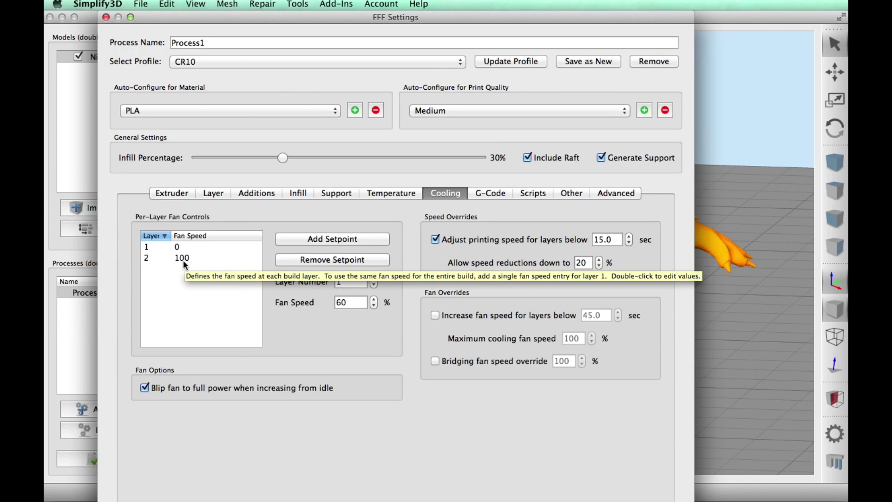
click(577, 196)
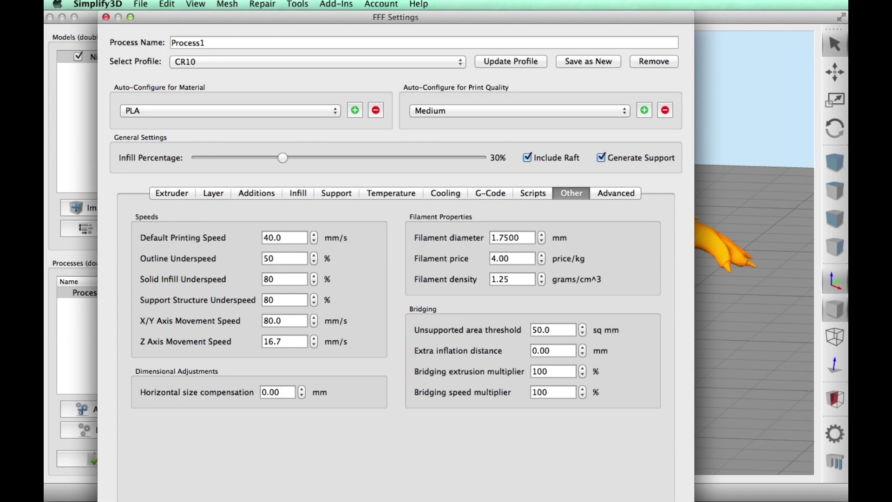
key(Return)
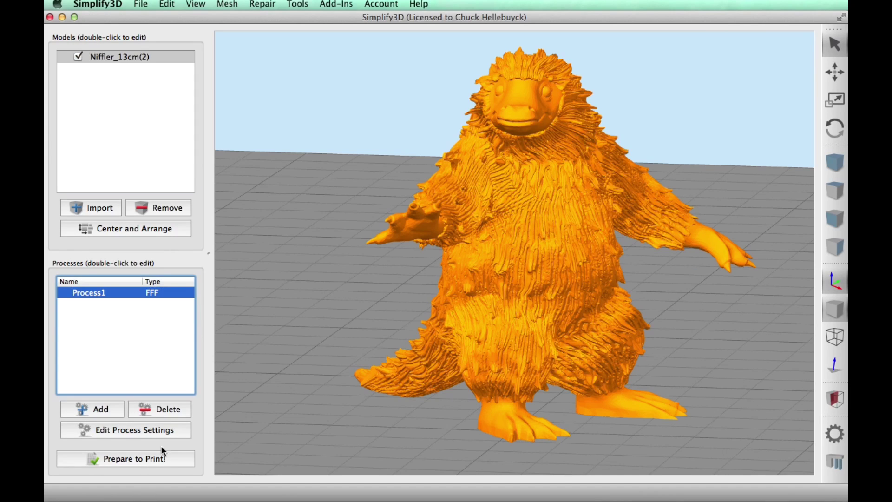
Slice the Niffler and orbit the preview to view the raft and support pillars from all sides
click(140, 459)
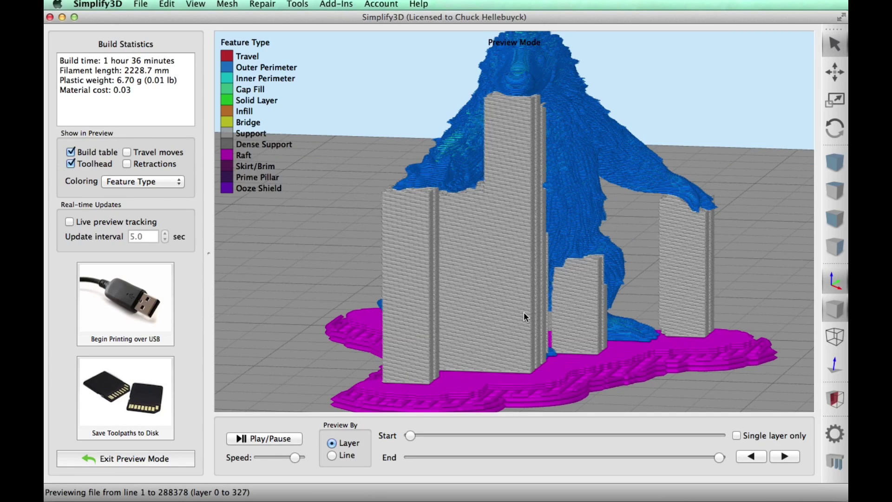
scroll(523, 311, down, 2)
drag(560, 350, 352, 384)
drag(579, 316, 361, 332)
drag(723, 304, 697, 341)
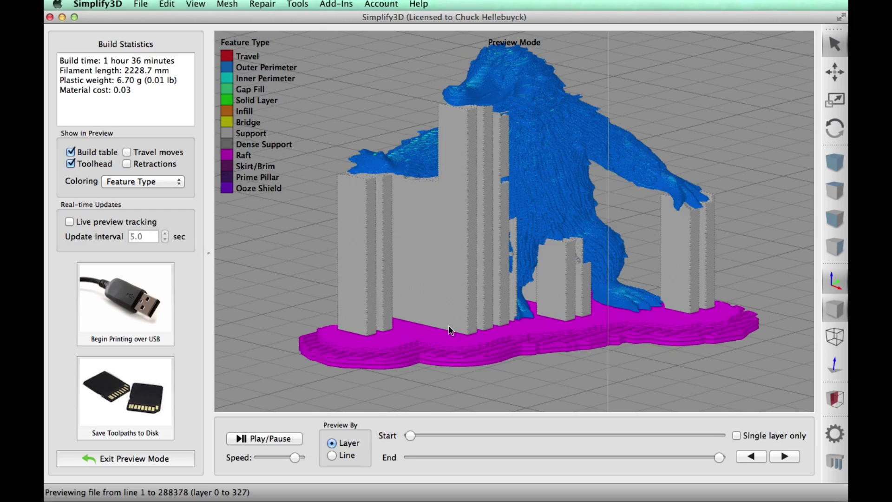
drag(371, 327, 408, 243)
drag(565, 320, 522, 380)
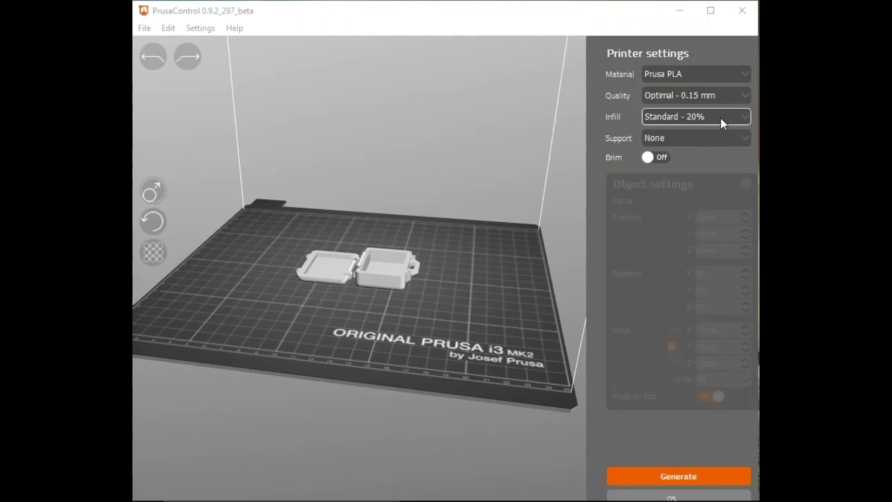
Set Support to 'Only from build plate' and turn the brim on
click(730, 138)
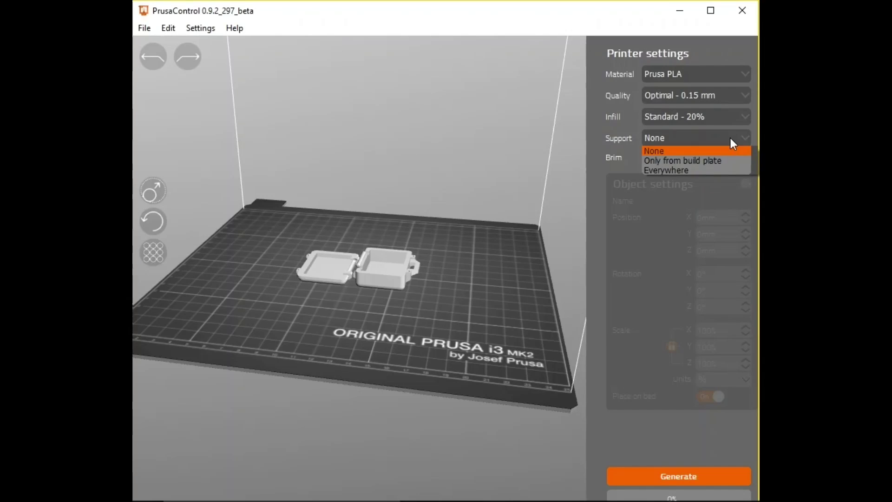
click(709, 162)
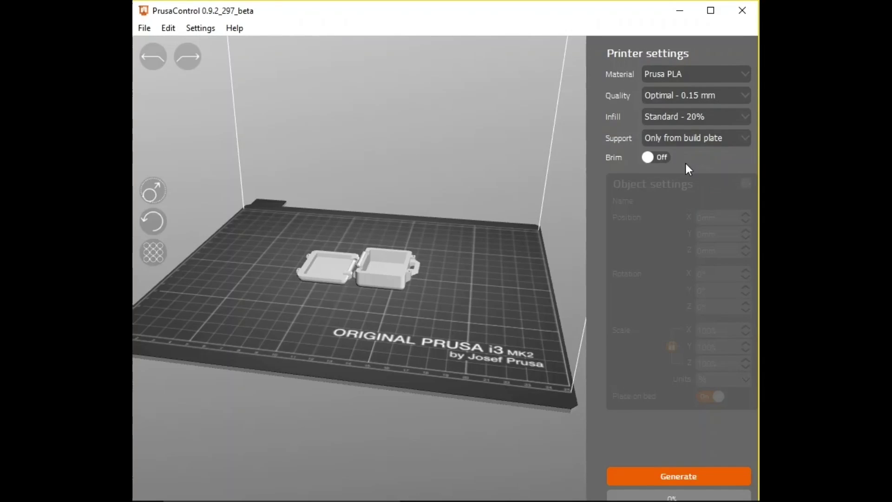
click(659, 157)
Generate the G-code for the mini case and scrub through the sliced layers
drag(312, 298, 326, 314)
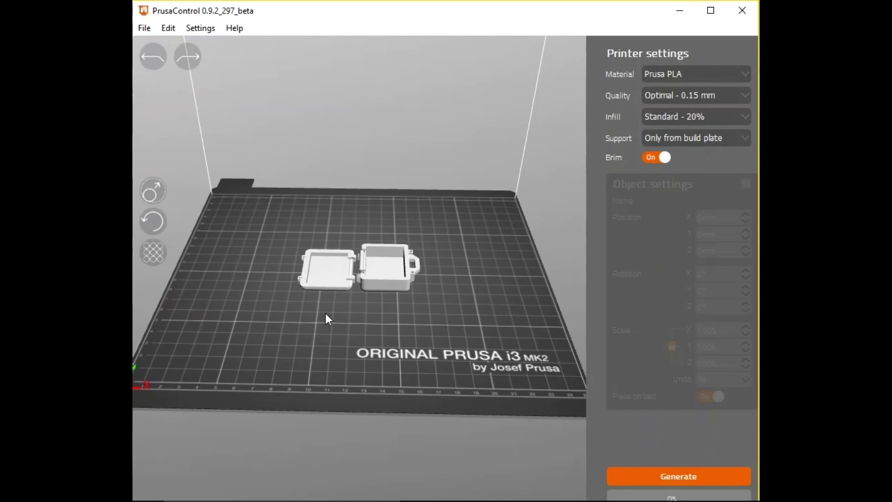
click(663, 478)
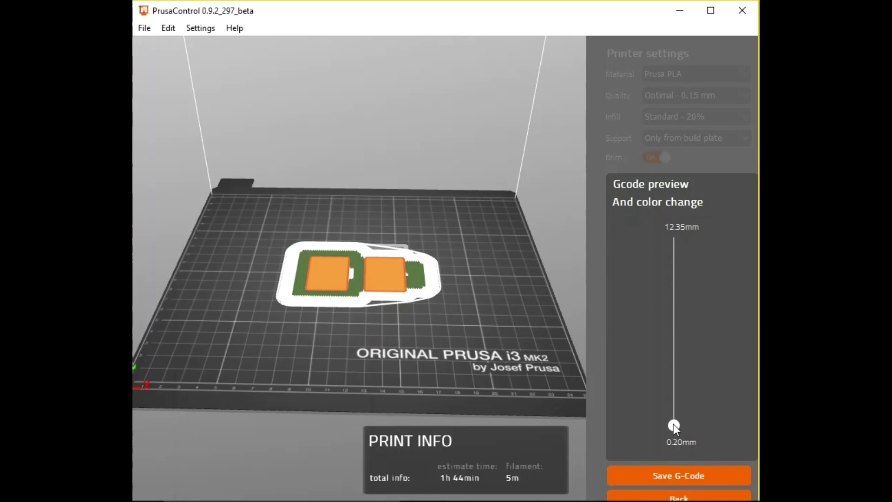
drag(673, 424, 662, 440)
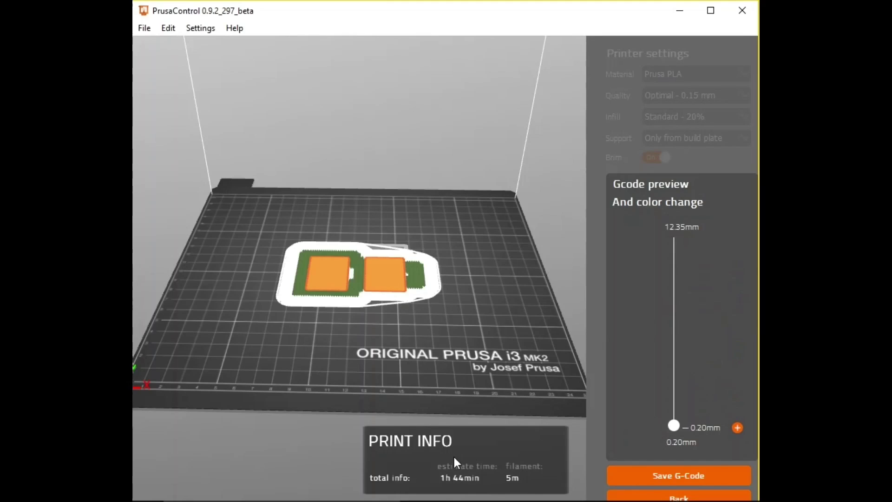